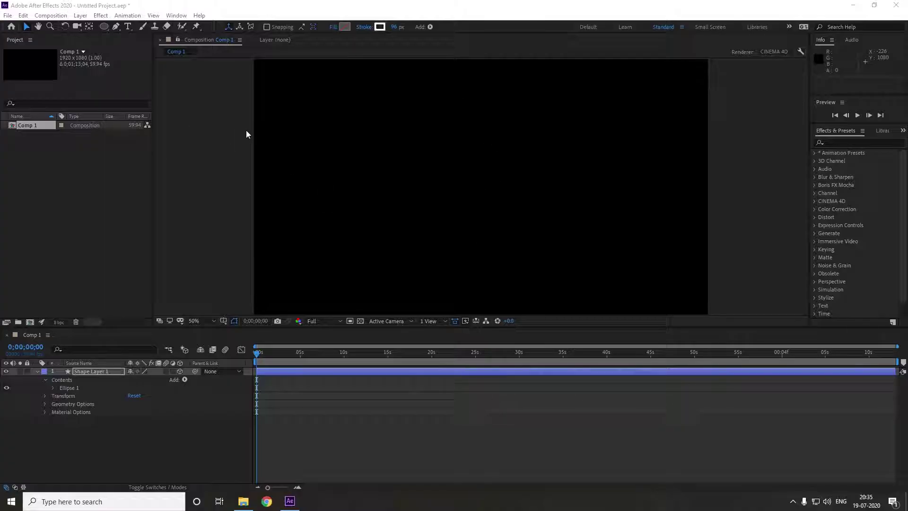
Draw a new ellipse on Shape Layer 1, then undo the oversized ellipse after the render error
click(104, 27)
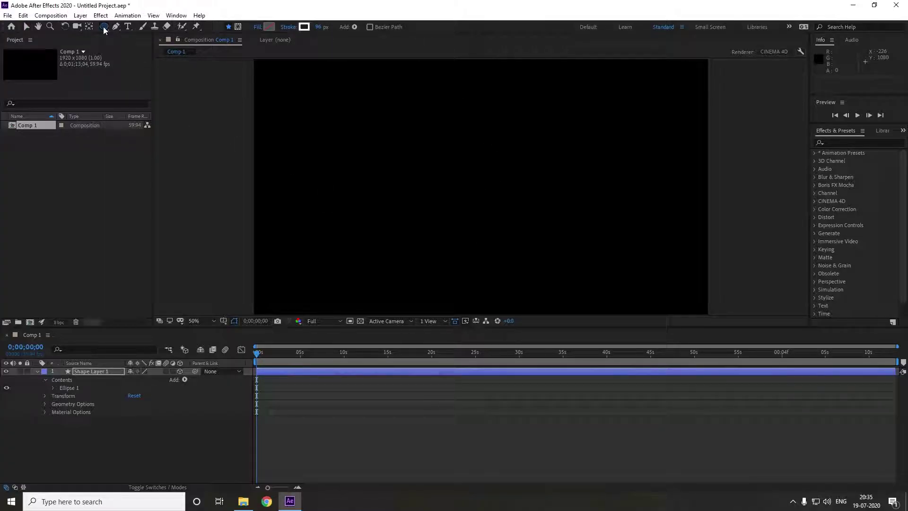
drag(431, 150, 497, 203)
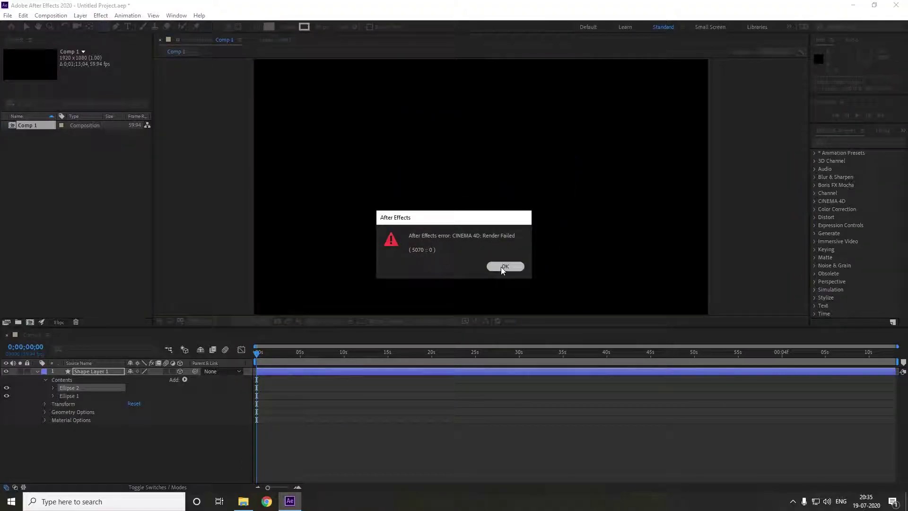
click(515, 266)
key(ctrl+z)
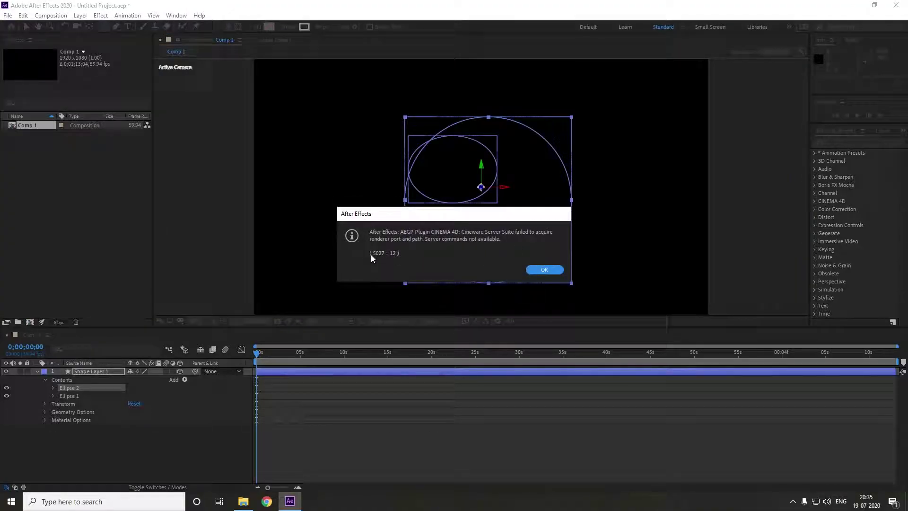
Dismiss the repeated Cinema 4D render-failed and Cineware error dialogs
click(549, 270)
click(545, 270)
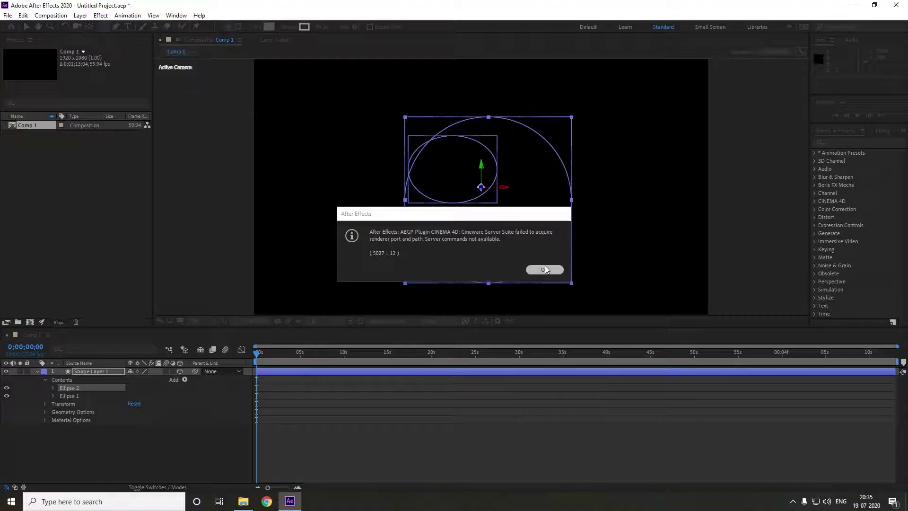
click(503, 267)
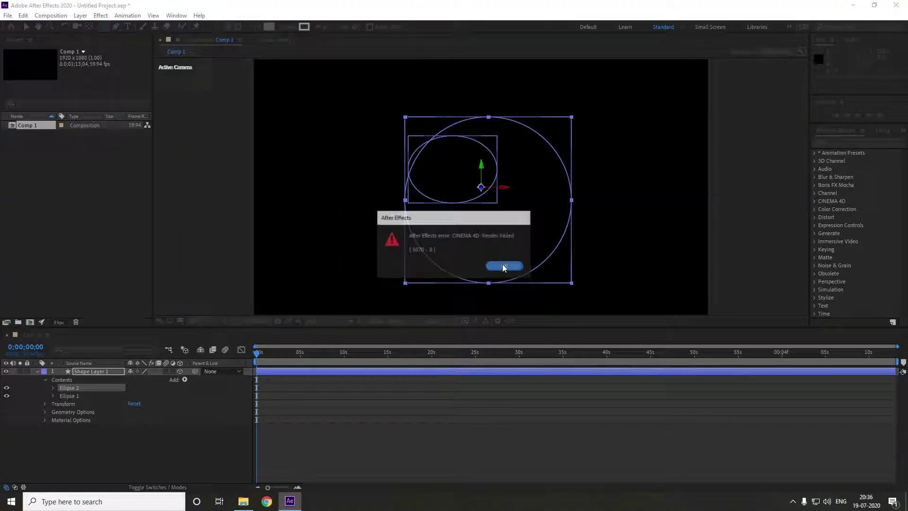
click(545, 270)
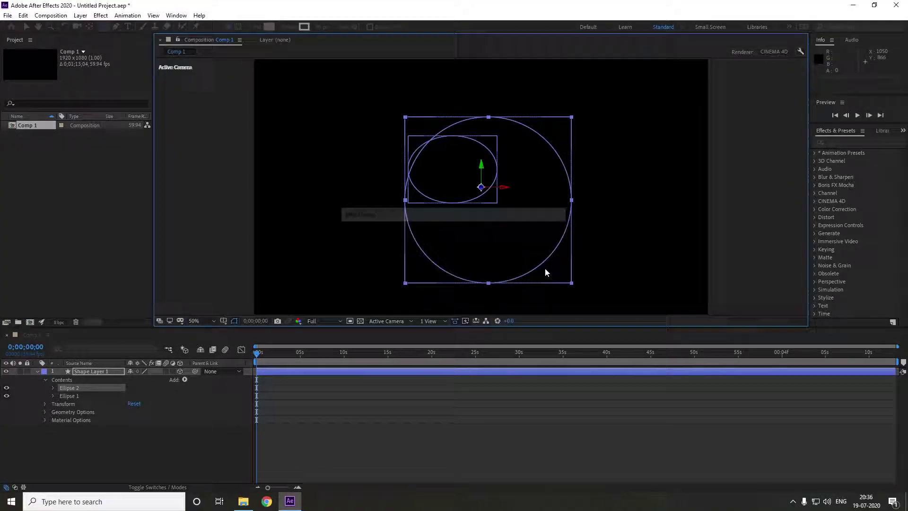
click(512, 269)
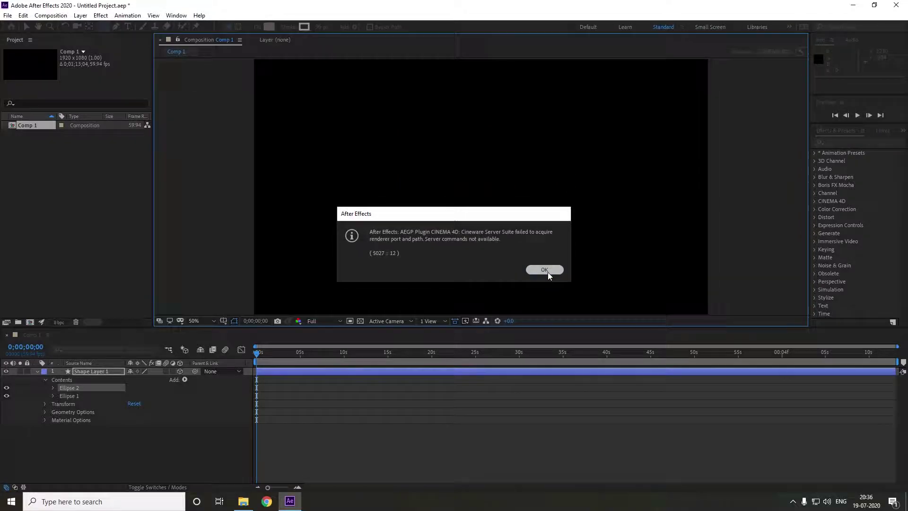
click(547, 271)
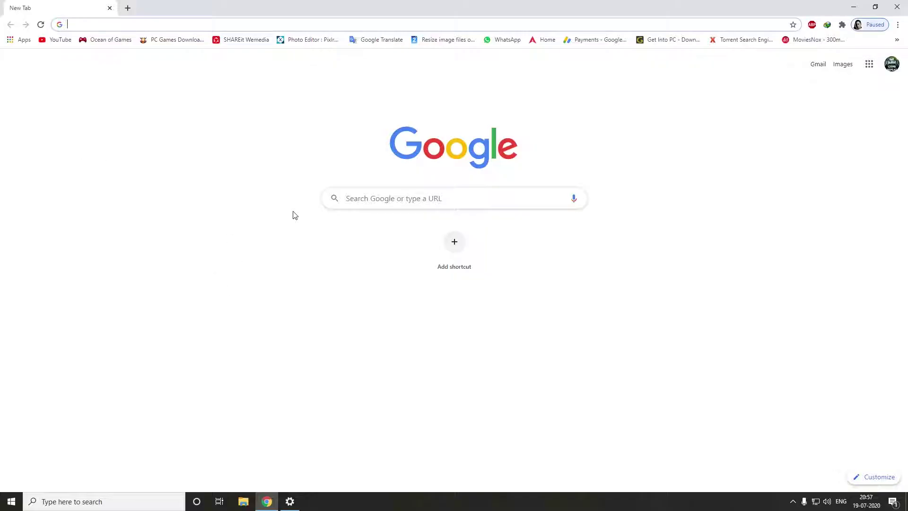
Search Google for 'cinema 4d lite download'
click(375, 204)
text(cin)
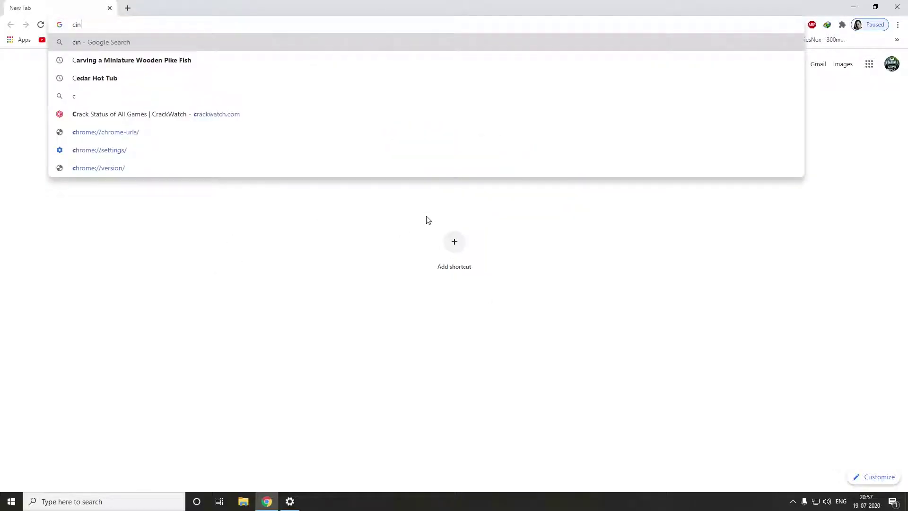
text(ema 4d l)
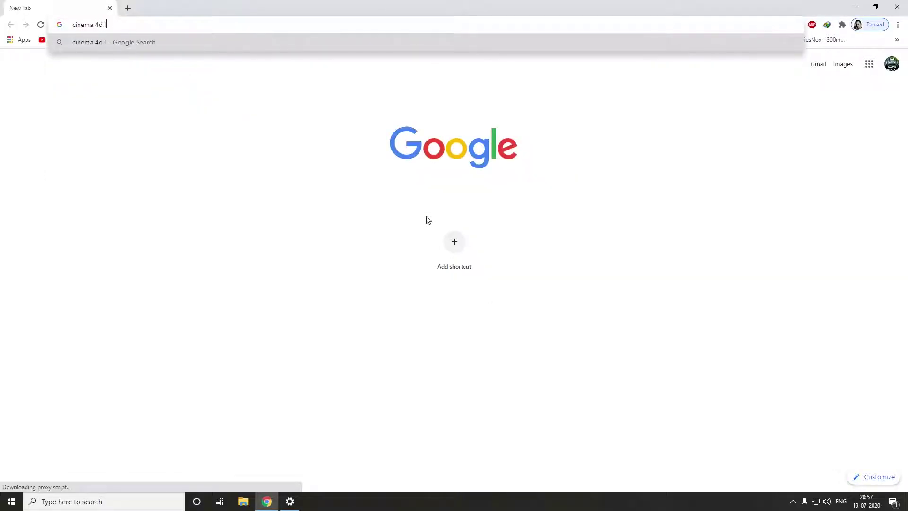
text(ite)
key(Return)
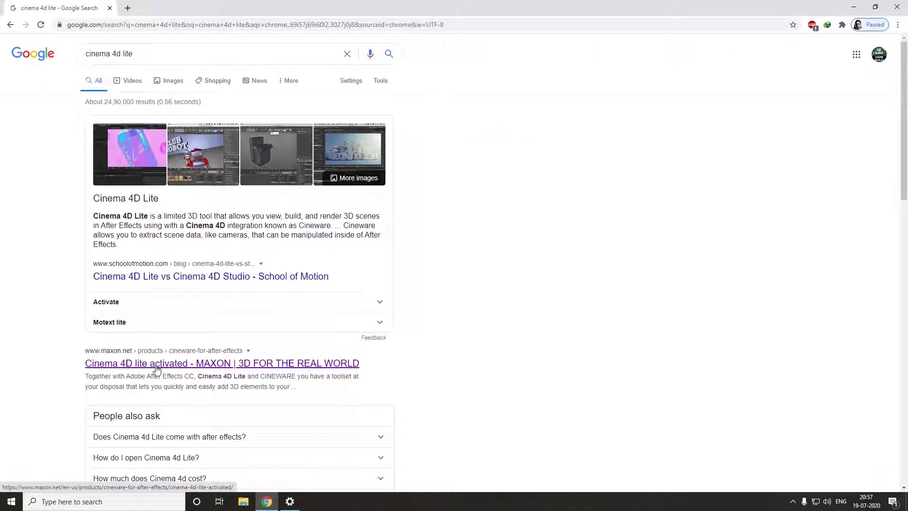
click(142, 58)
text(dwg)
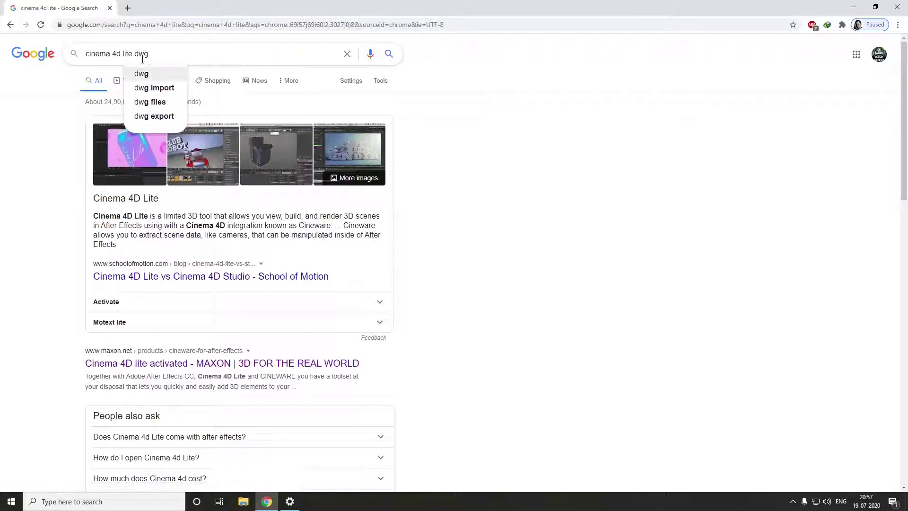
key(BackSpace)
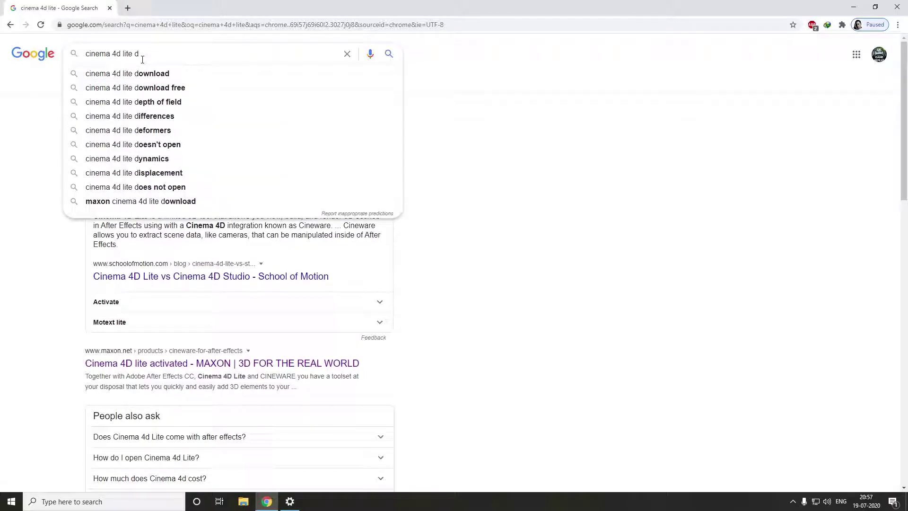
text(o)
key(Down)
key(Return)
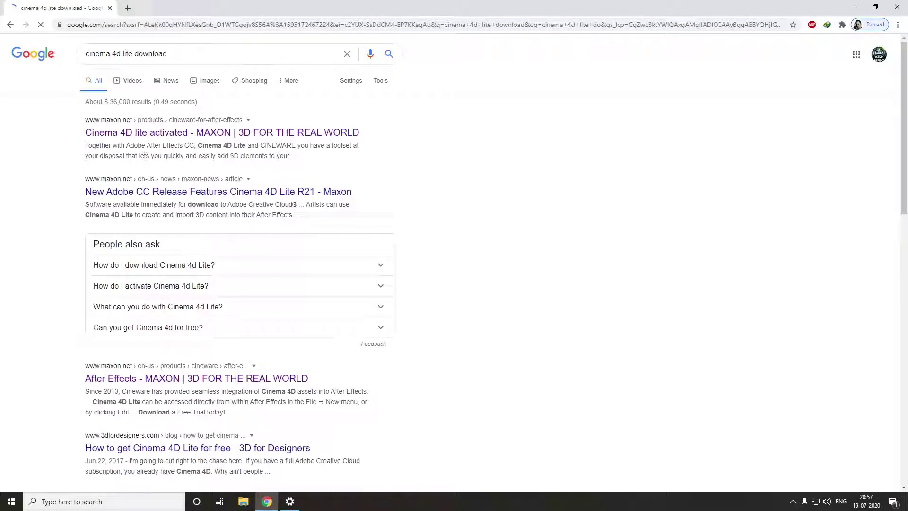
Open Maxon's Cinema 4D Lite page and start the full offline installer download for PC
click(246, 132)
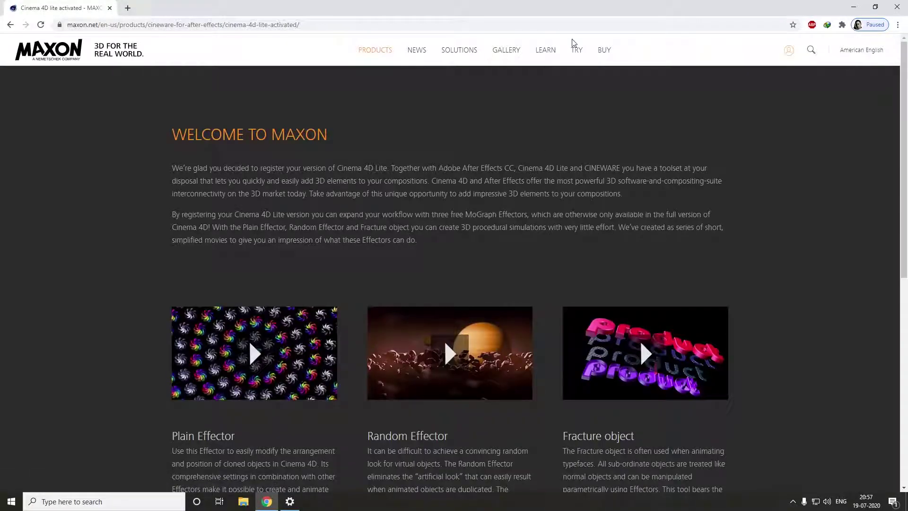
click(577, 51)
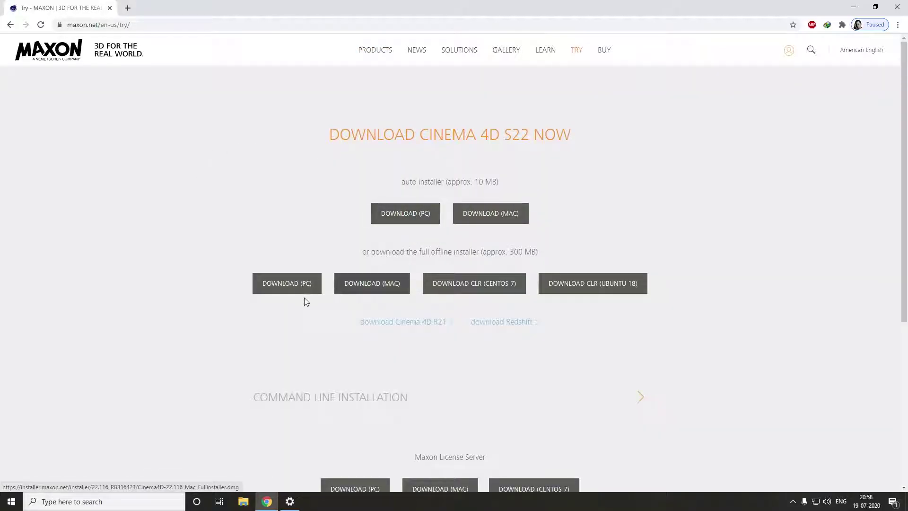
click(311, 282)
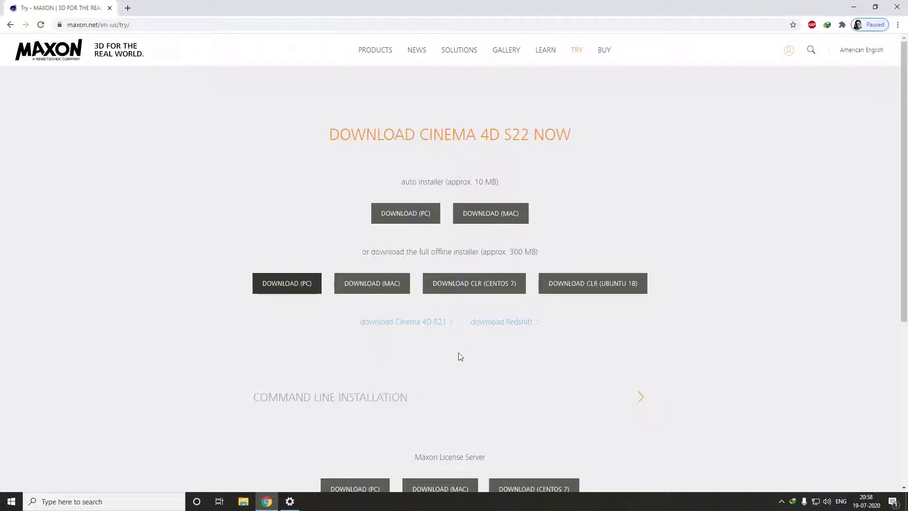
Download Cinema4D-22.116_Win_Fullinstaller.exe with IDM and refresh the desktop while it completes
click(462, 292)
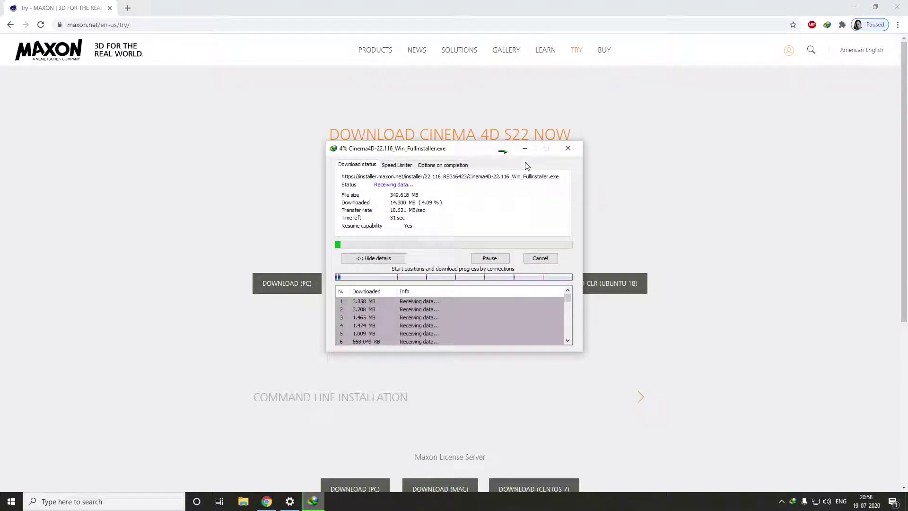
click(525, 149)
key(super+d)
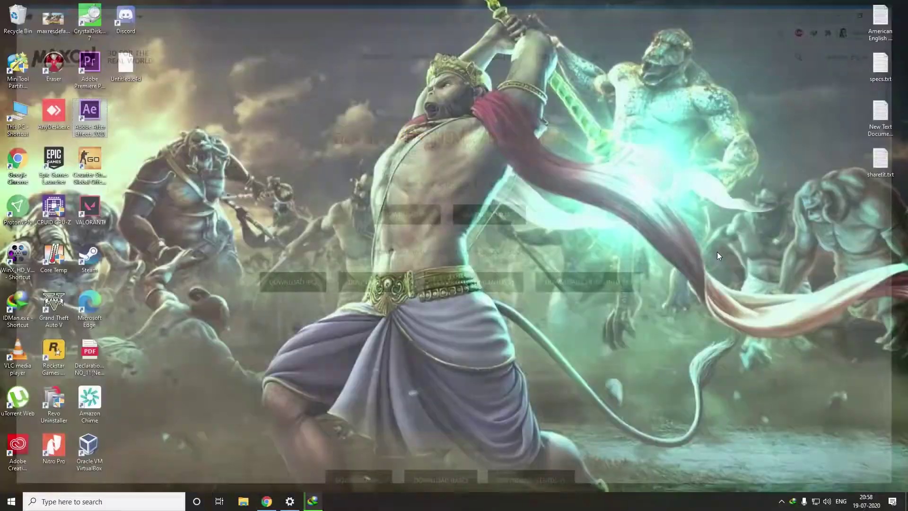
click(313, 501)
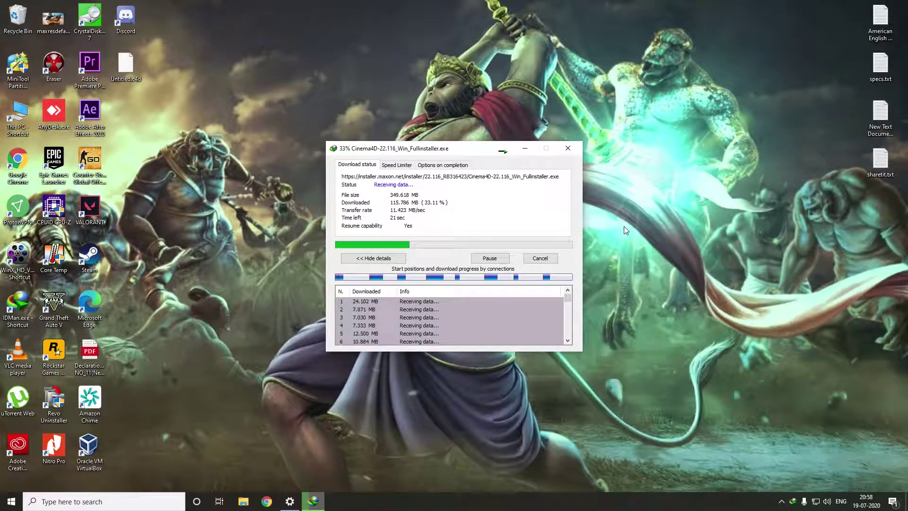
right_click(610, 177)
click(646, 207)
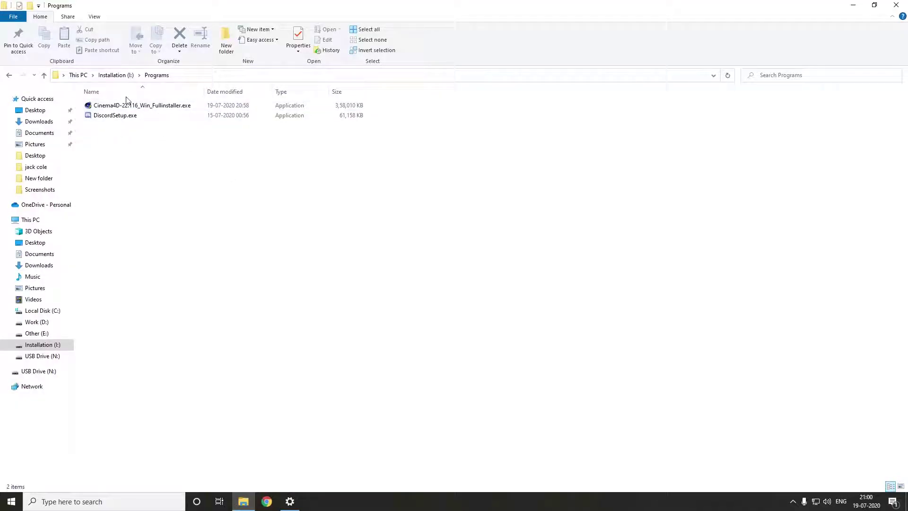
Run the Cinema 4D installer with Installation (I:) as destination and start installing
double_click(135, 108)
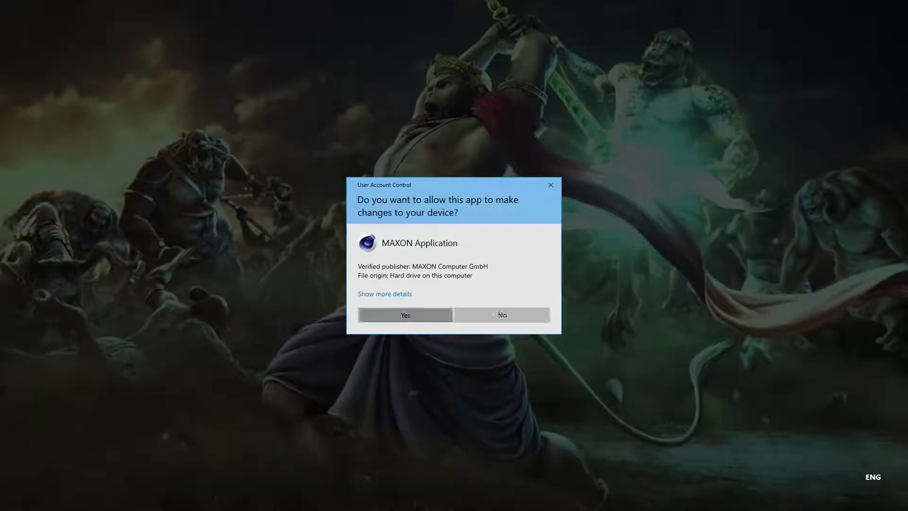
click(398, 312)
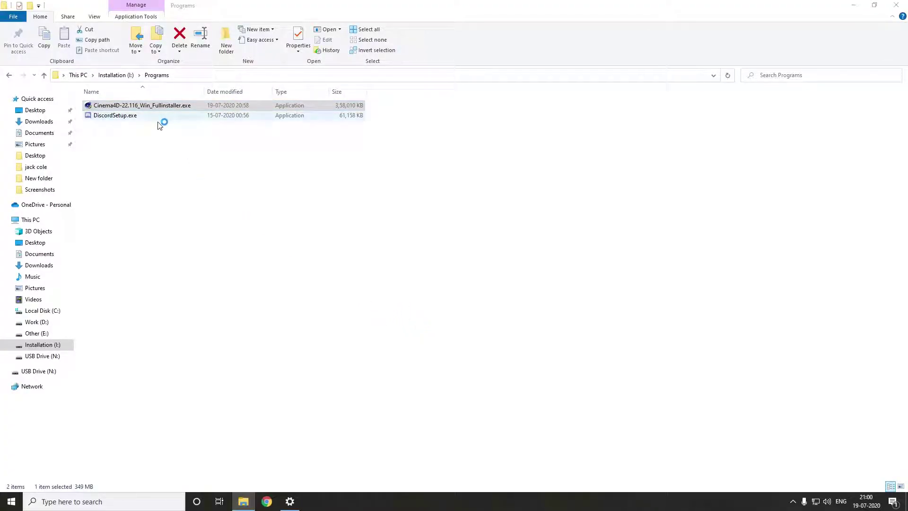
click(488, 235)
scroll(455, 258, down, 3)
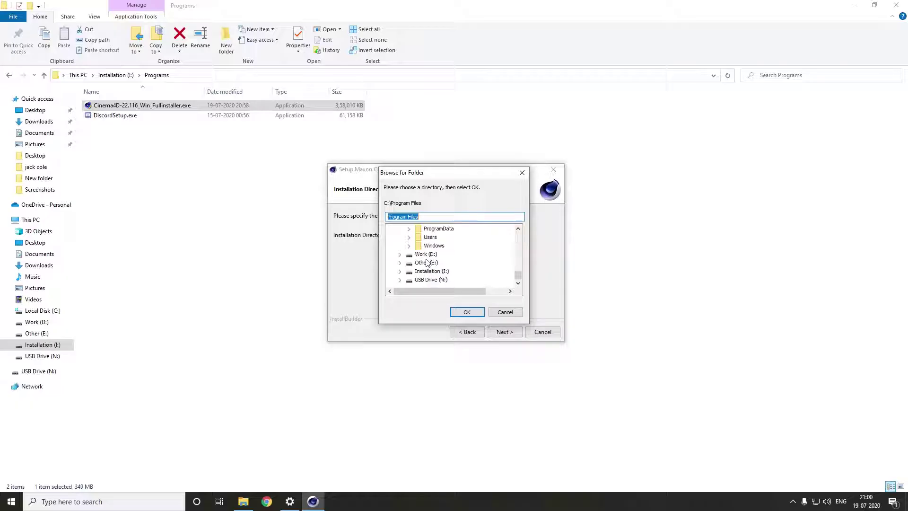
click(431, 279)
key(Return)
key(Return)
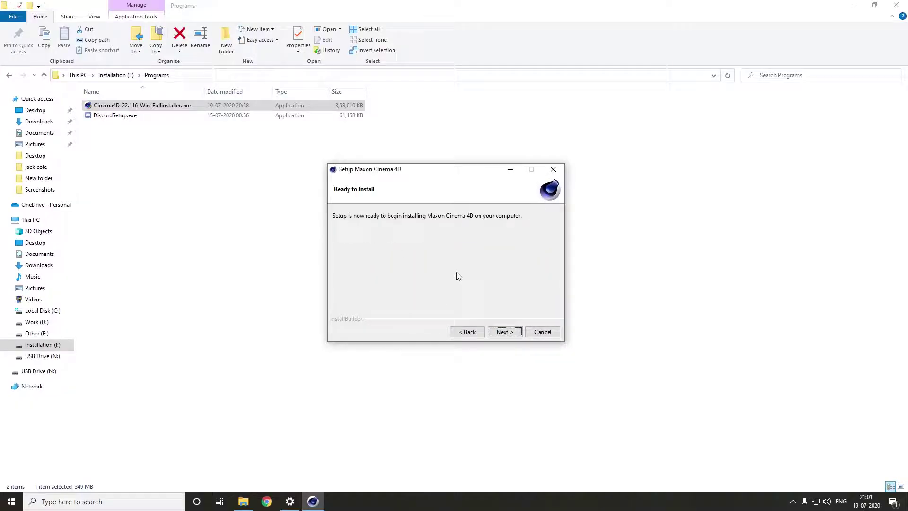
key(Return)
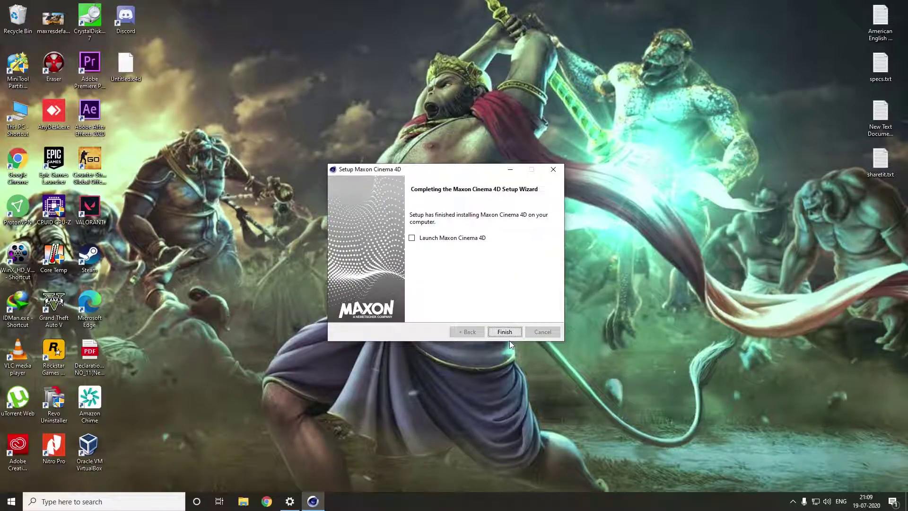
Finish the Cinema 4D setup and refresh the desktop several times
click(505, 333)
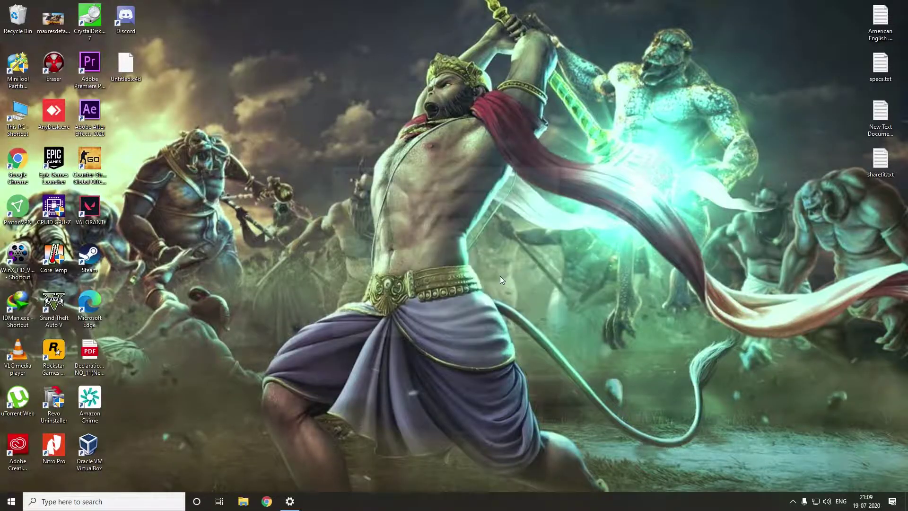
right_click(501, 271)
click(520, 304)
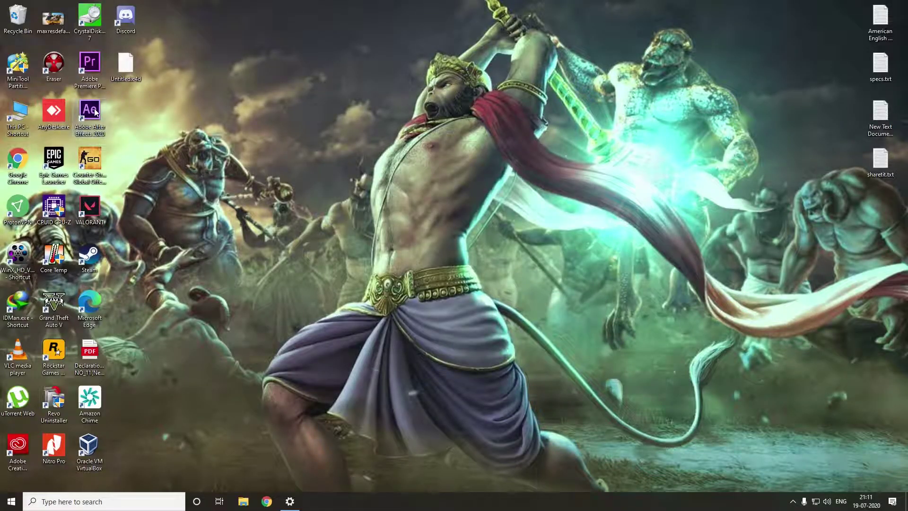
right_click(400, 206)
click(430, 233)
right_click(737, 187)
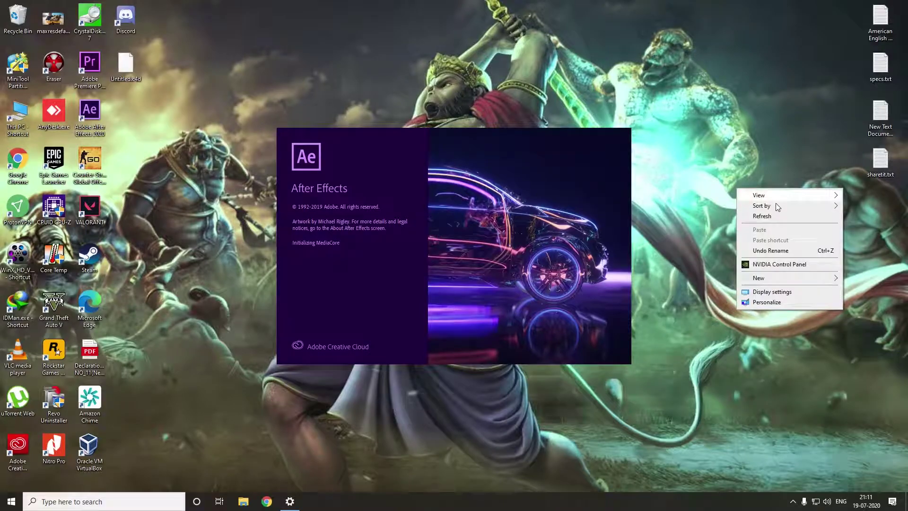
click(770, 216)
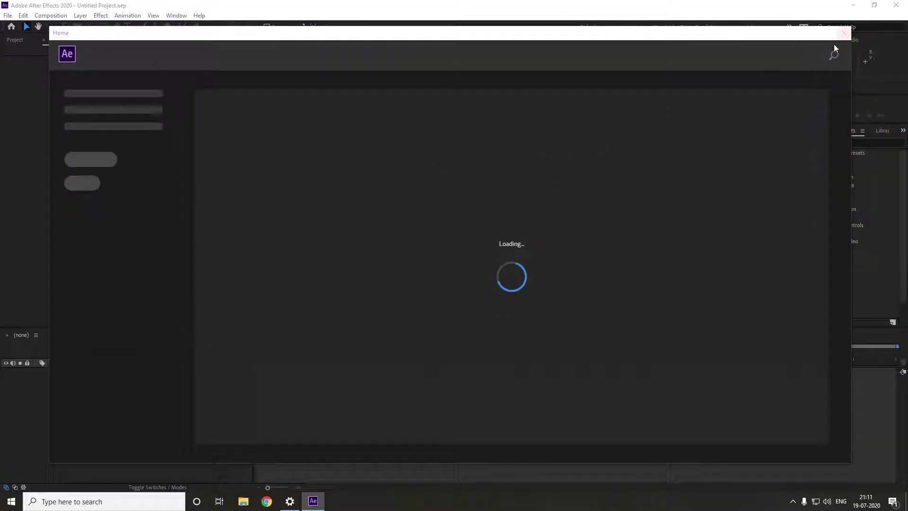
Close the Home screen and create Comp 1 with the default 1920×1080 settings
click(844, 32)
click(446, 198)
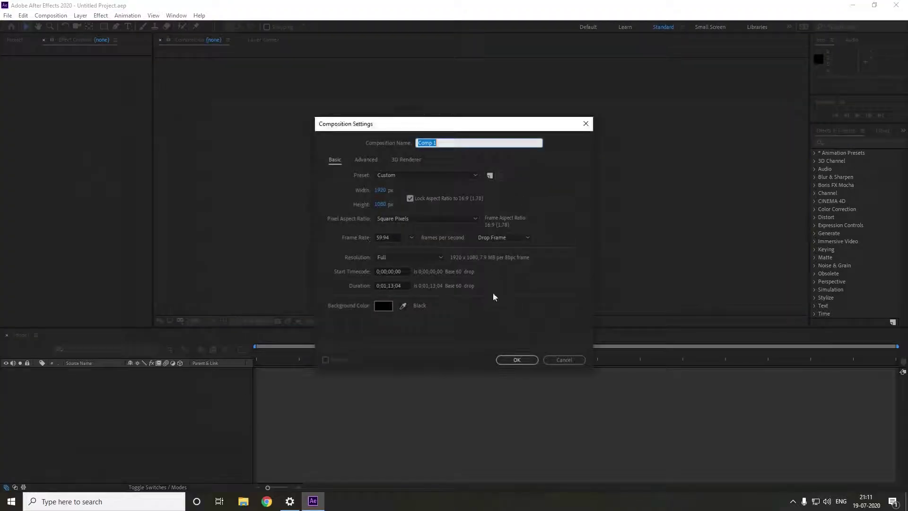
click(516, 358)
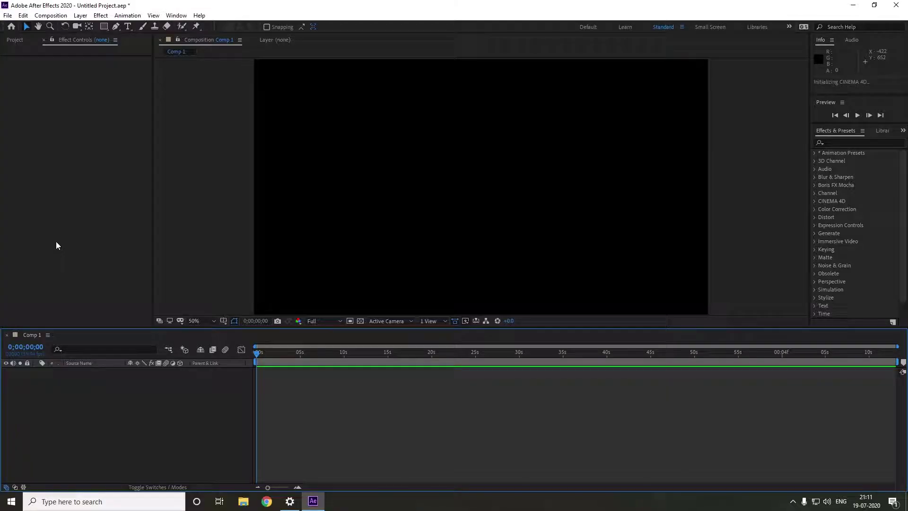
Add a new MAXON CINEMA 4D file layer saved as Untitled.c4d, dismissing the installation errors
right_click(222, 141)
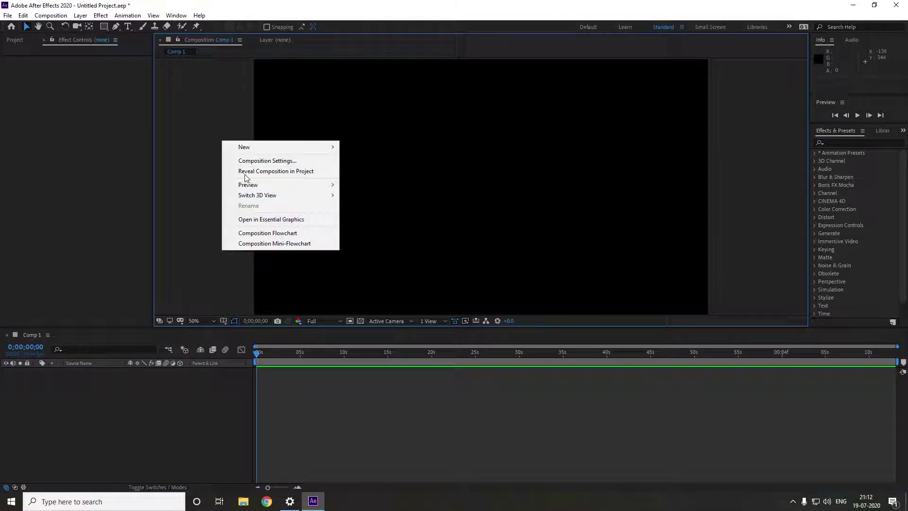
mouse_move(265, 147)
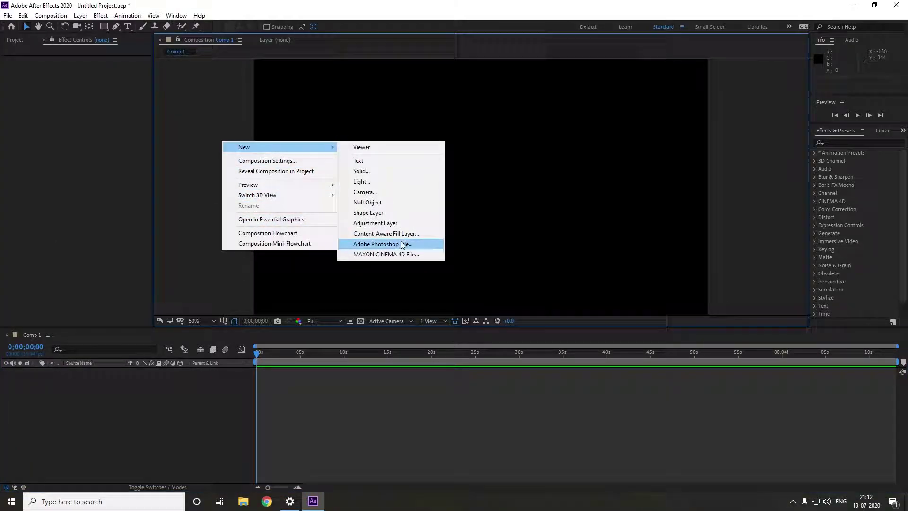
click(385, 254)
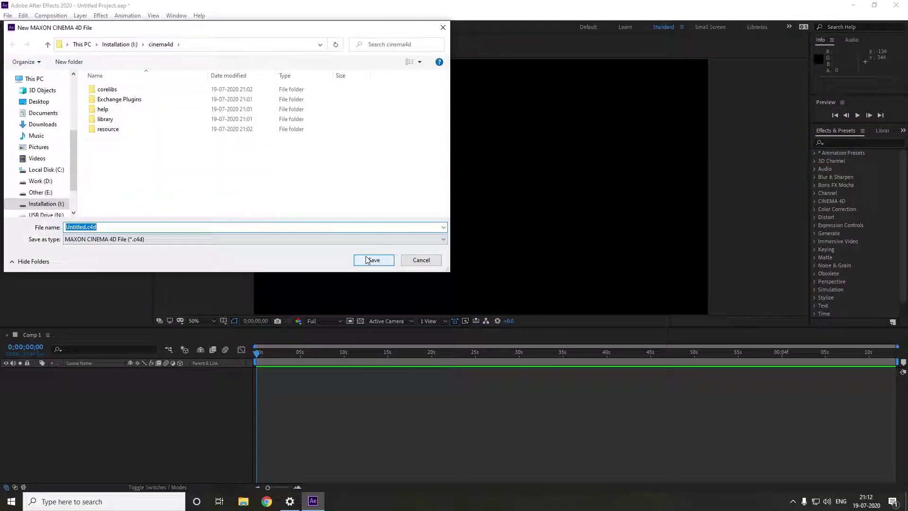
click(369, 260)
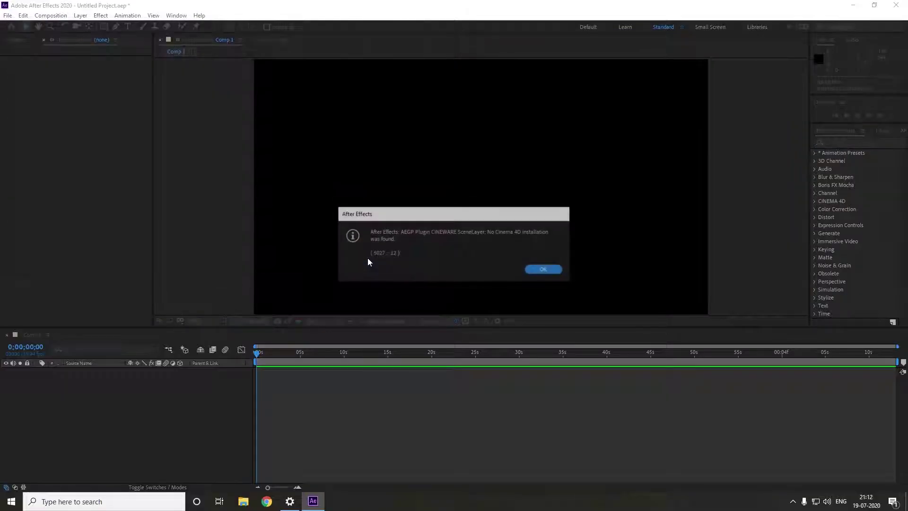
click(551, 269)
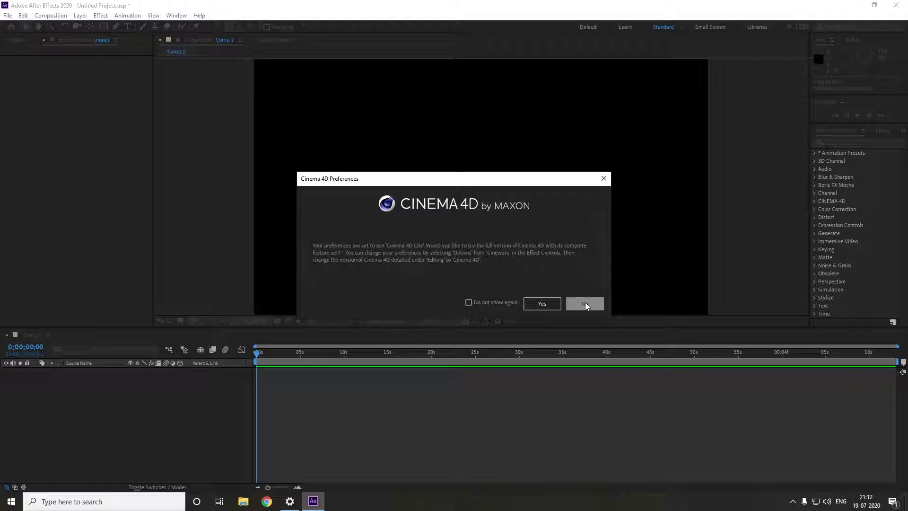
click(585, 303)
click(544, 270)
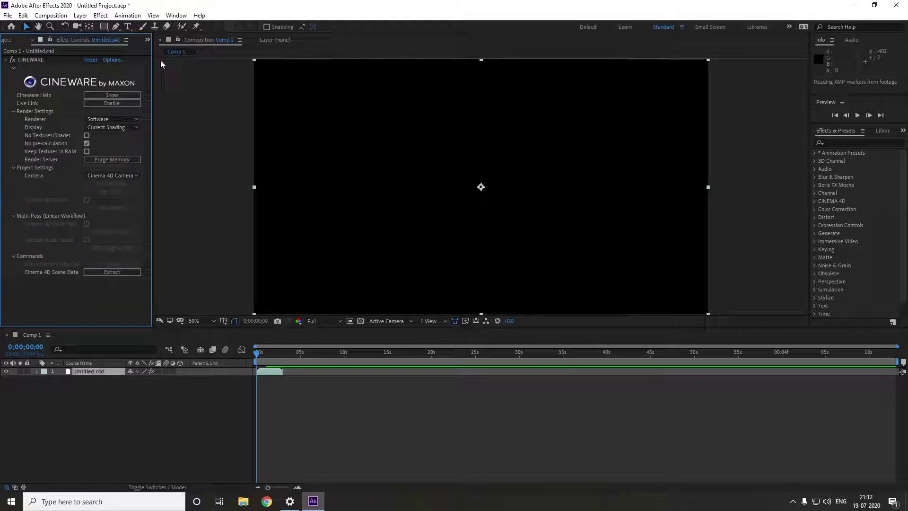
Set Cineware's render path to I:\cinema4d\Cineware.exe and edit path to Cinema 4D.exe
click(109, 61)
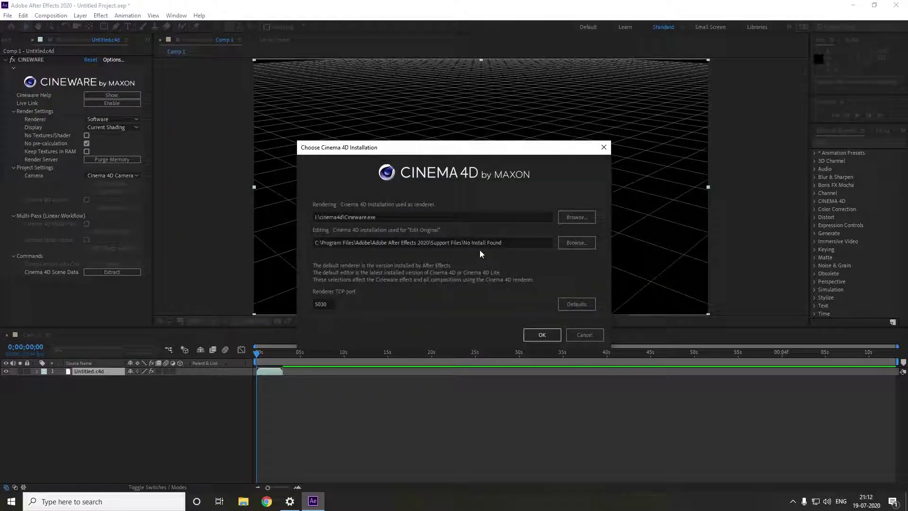
click(566, 216)
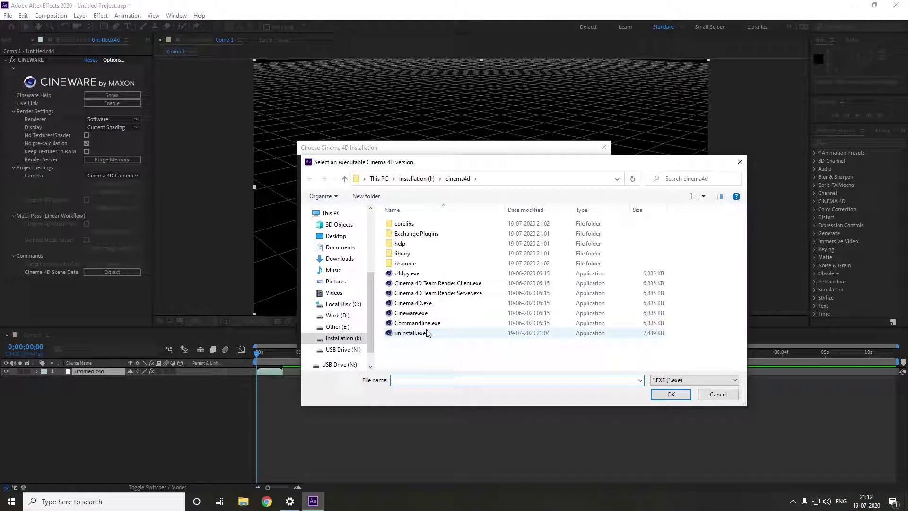
click(410, 313)
click(670, 394)
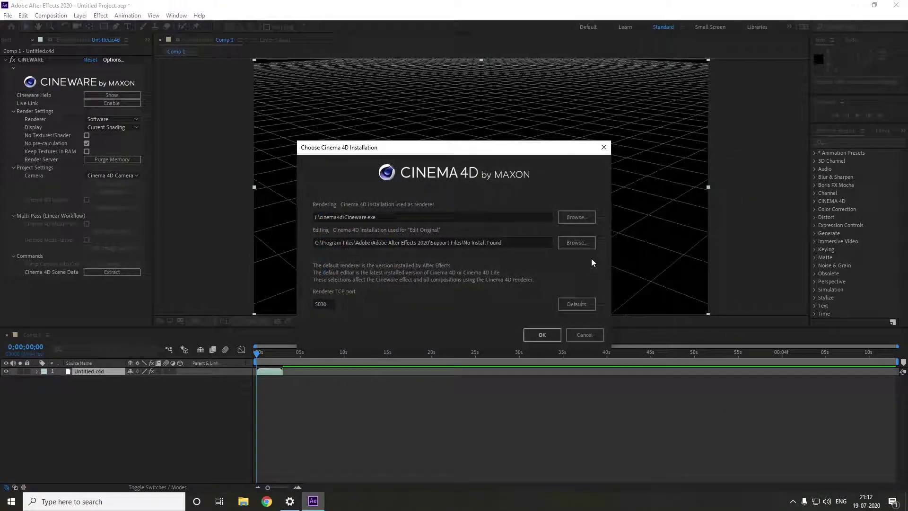
click(577, 243)
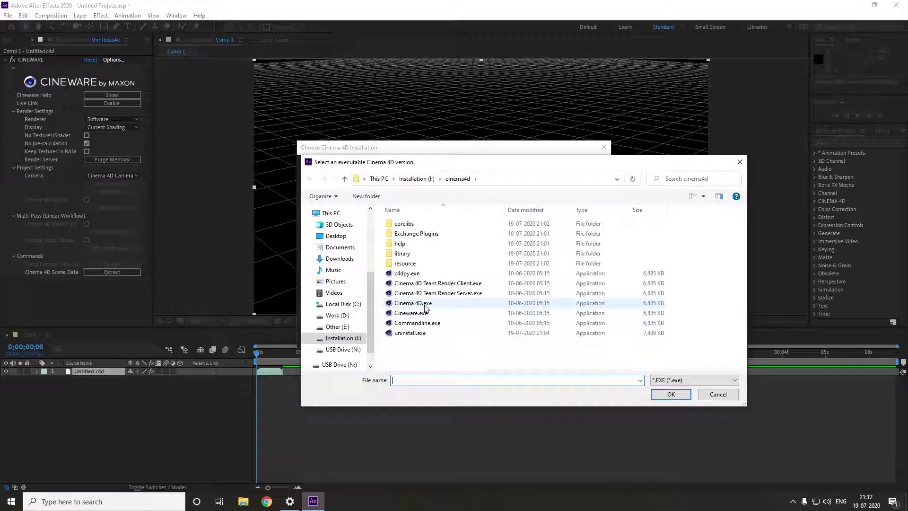
click(425, 305)
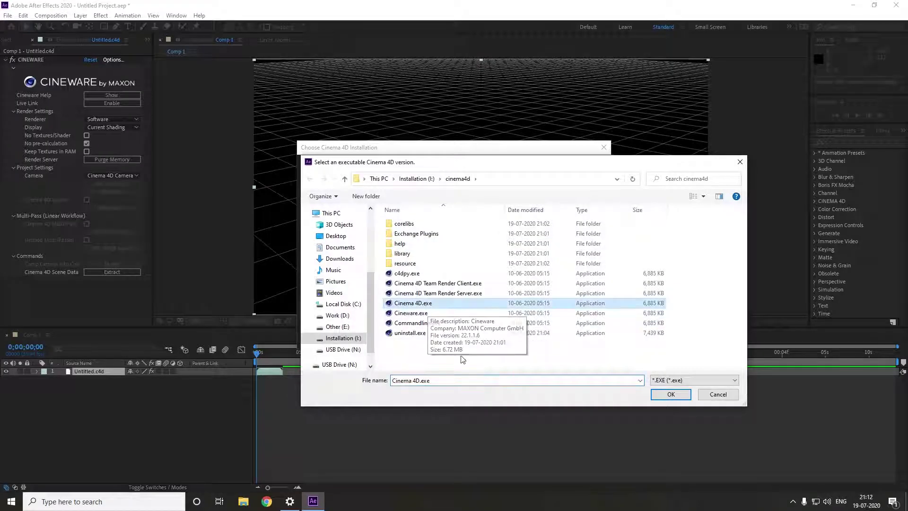
click(670, 394)
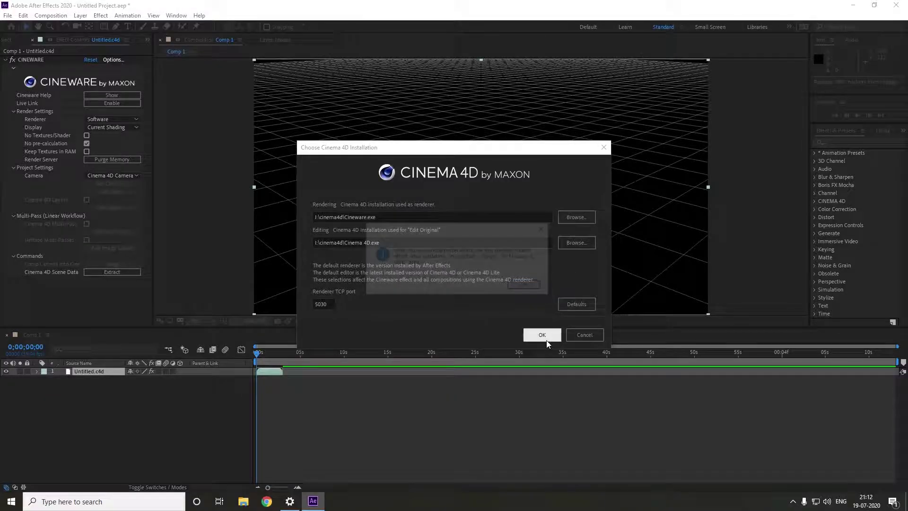
click(544, 336)
click(524, 288)
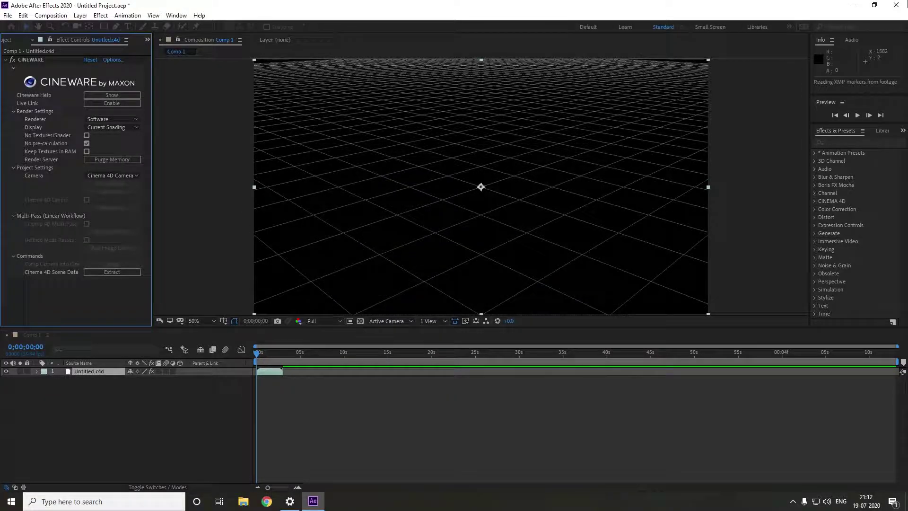
Quit After Effects without saving, refresh the desktop, and relaunch After Effects 2020
click(897, 5)
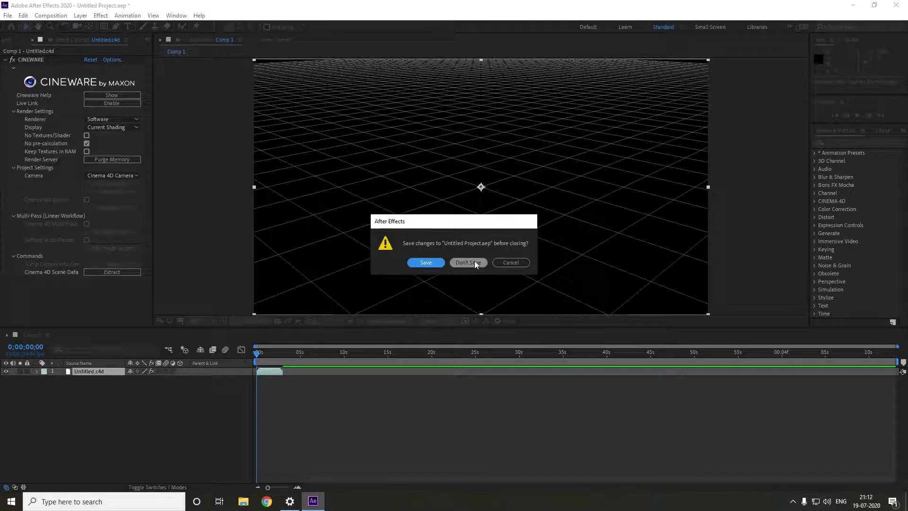
click(467, 262)
right_click(391, 222)
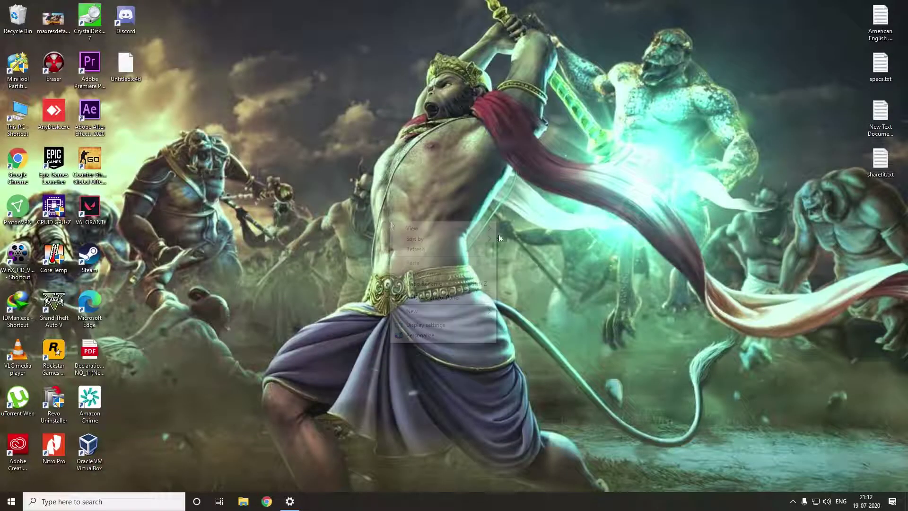
click(430, 253)
double_click(90, 113)
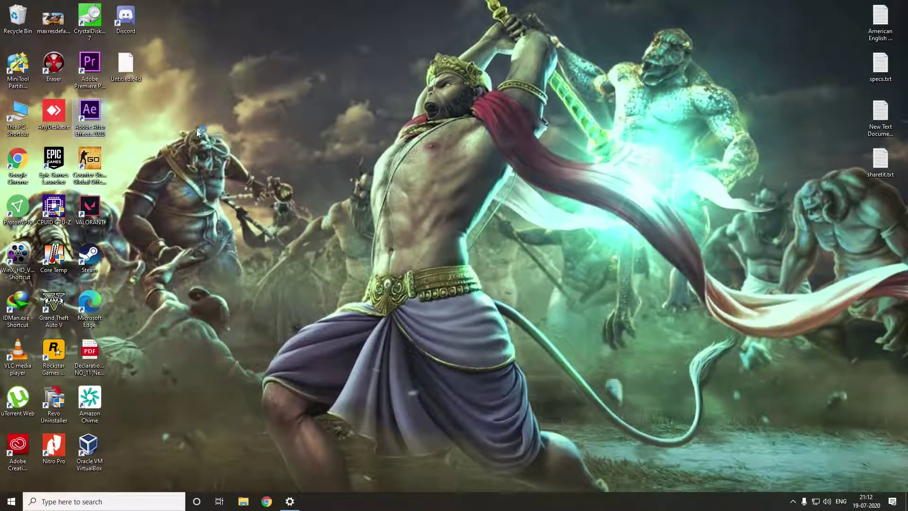
right_click(509, 153)
click(549, 181)
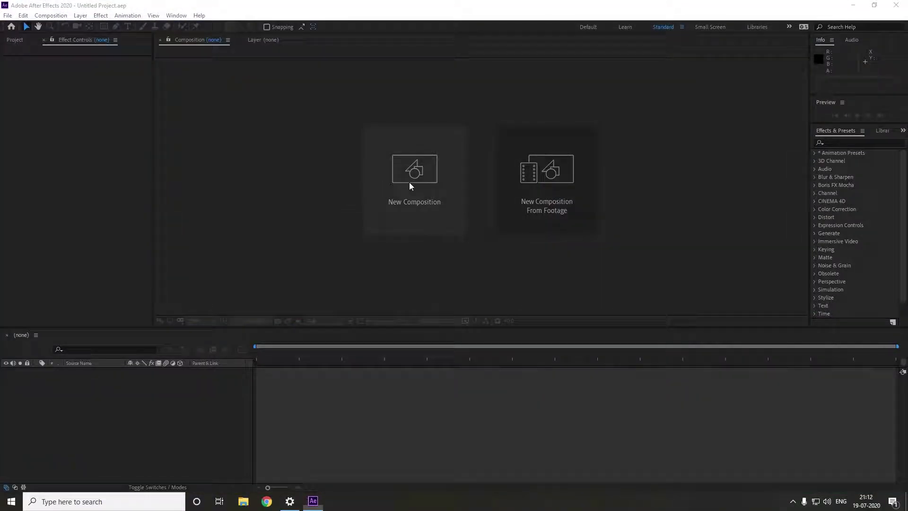
Create Comp 1 and add a new Untitled.c4d Cinema 4D layer, replacing the existing file
click(412, 175)
click(520, 360)
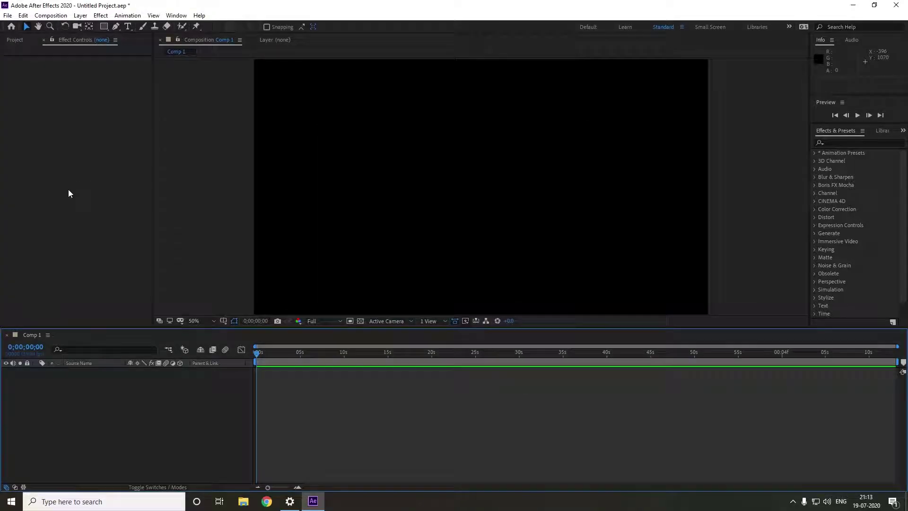
right_click(219, 112)
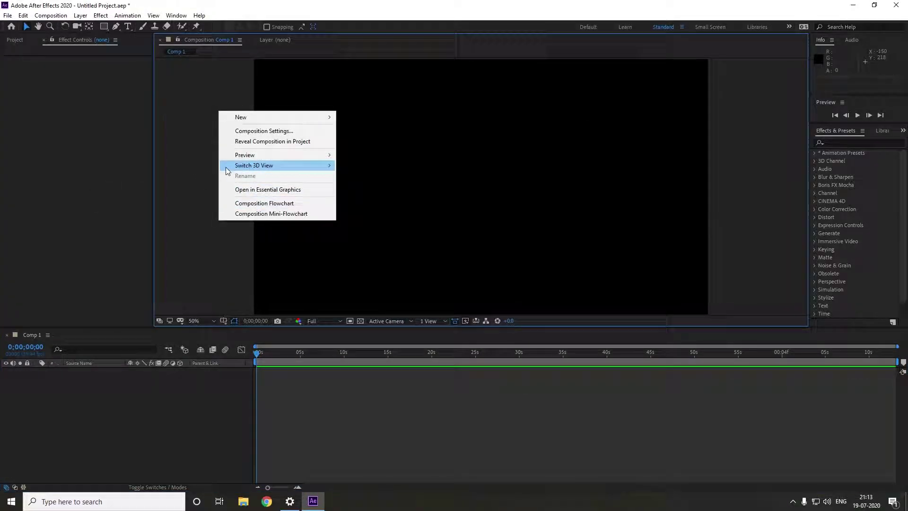
mouse_move(275, 115)
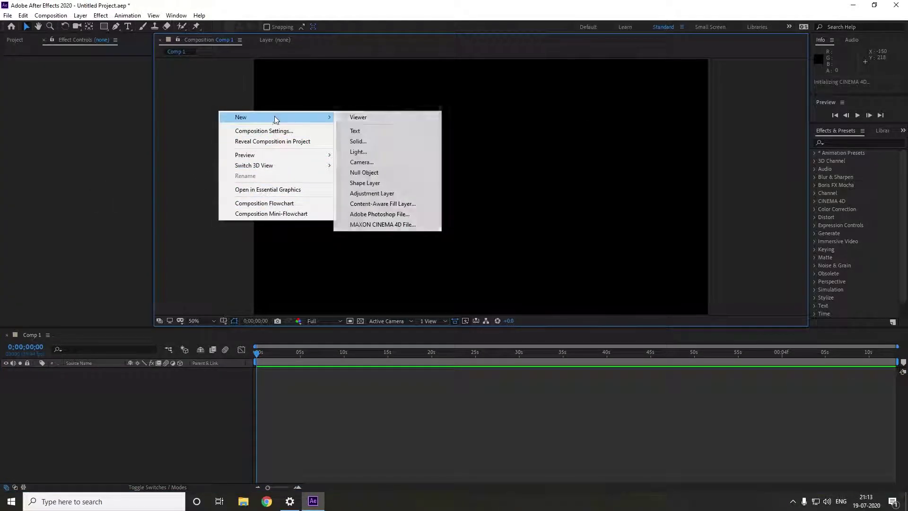
click(375, 224)
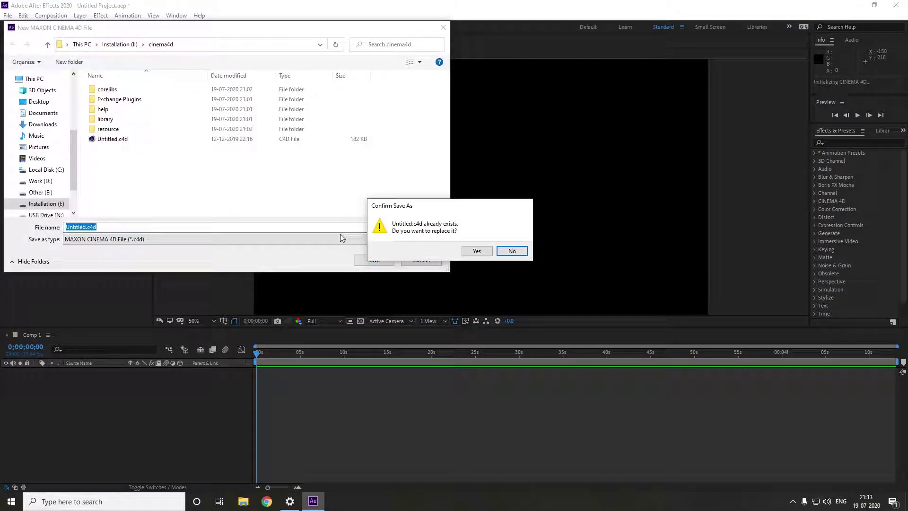
click(477, 251)
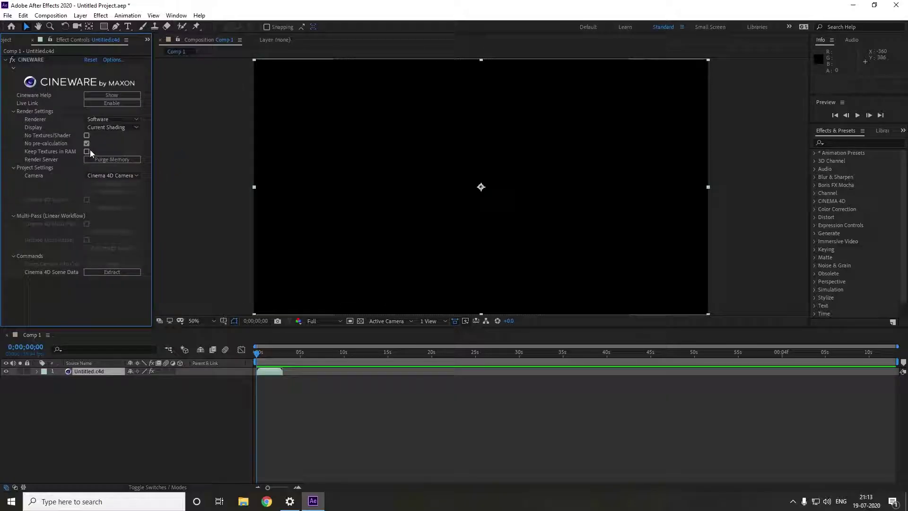
Review the Cineware installation paths, cancel without changes, and show the Project panel
click(113, 60)
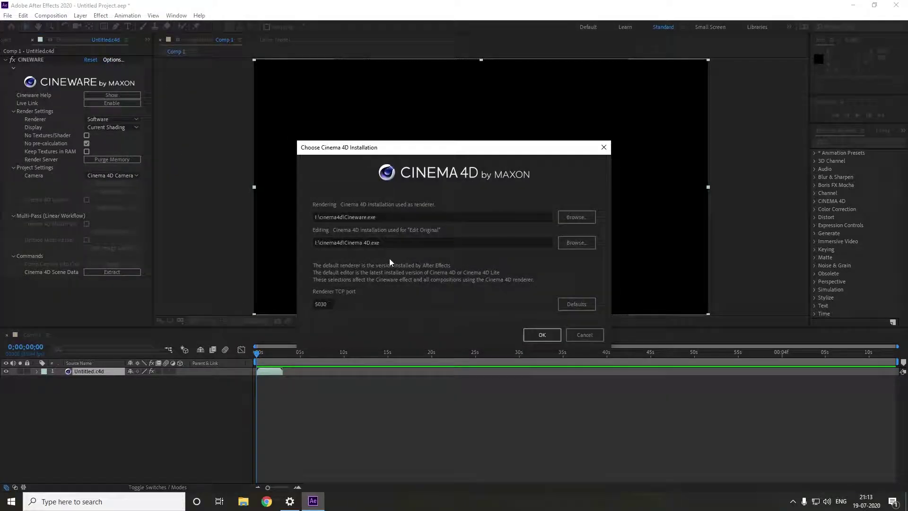
click(572, 336)
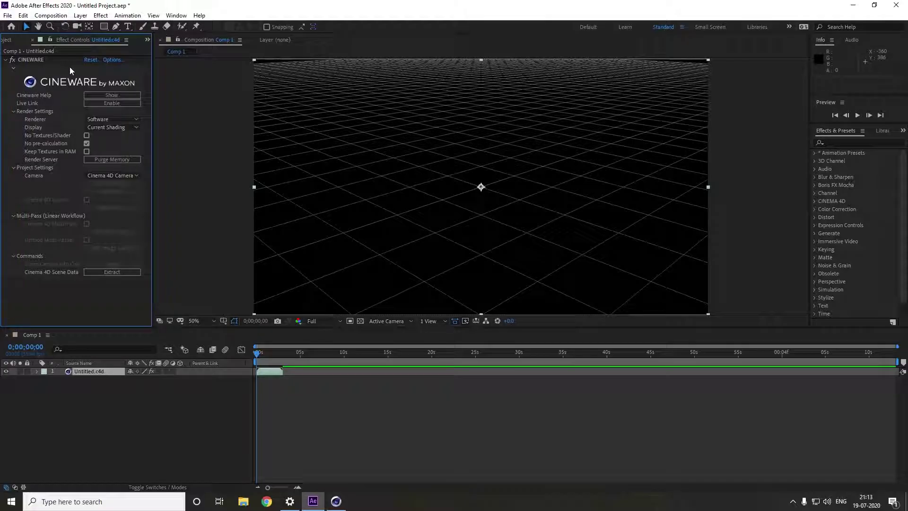
click(20, 39)
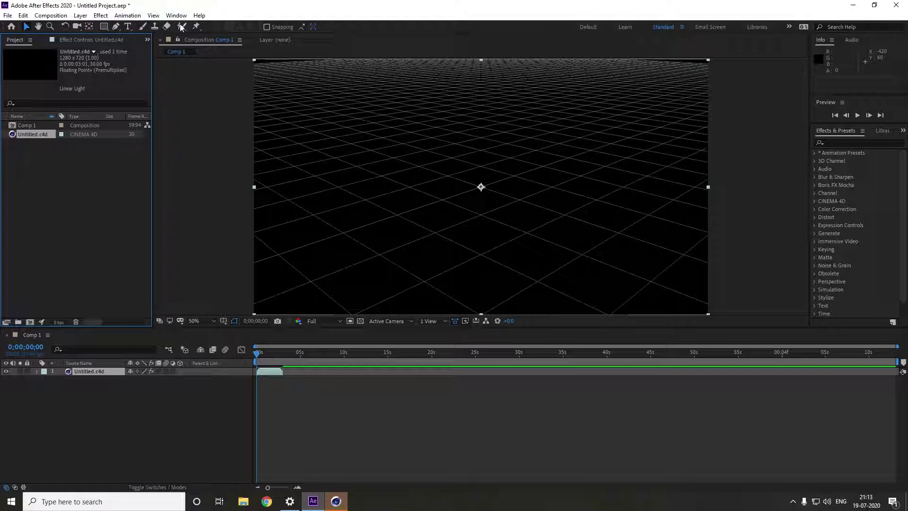
Draw an elliptical mask on the Untitled.c4d layer with the Ellipse tool
click(104, 27)
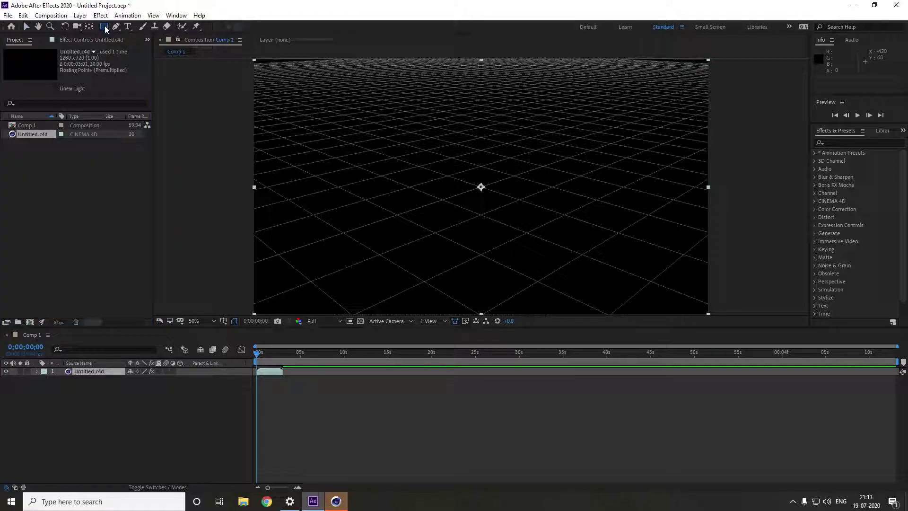
key(q)
key(q)
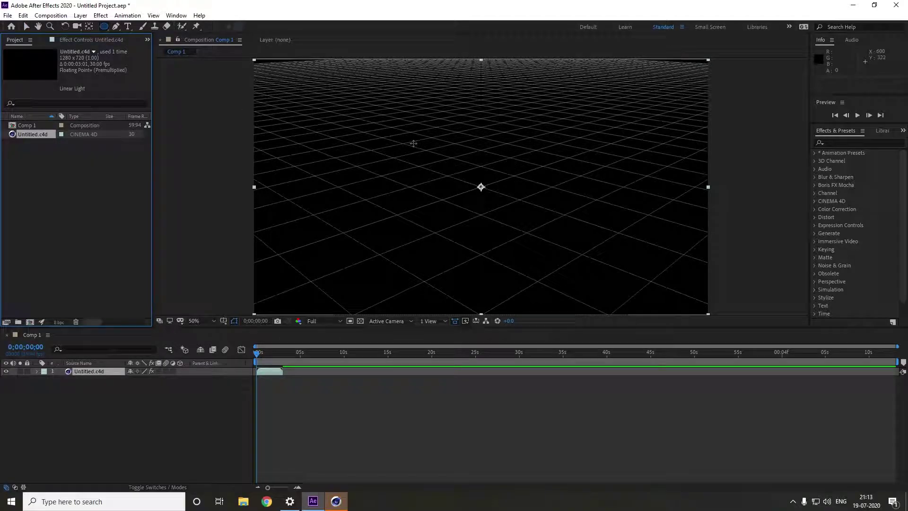
drag(396, 135, 536, 250)
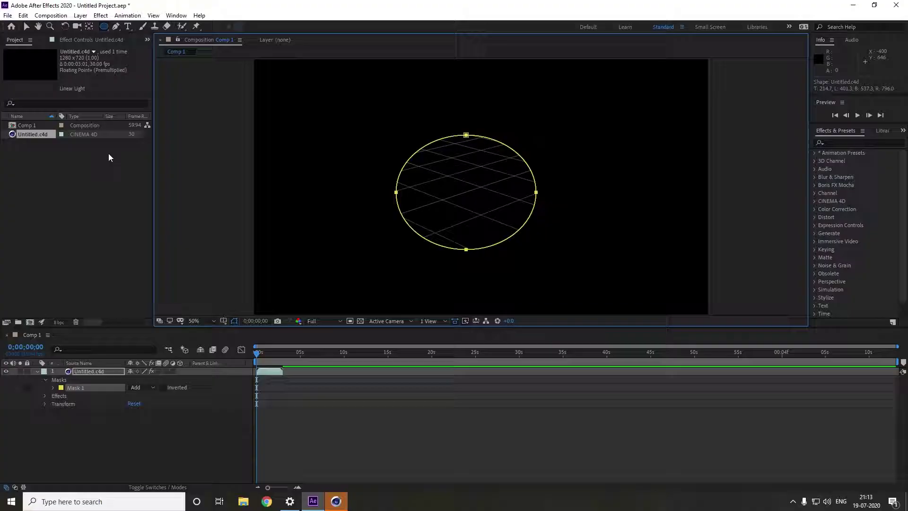
Delete Untitled.c4d from the project, confirming the removal
click(81, 135)
key(Delete)
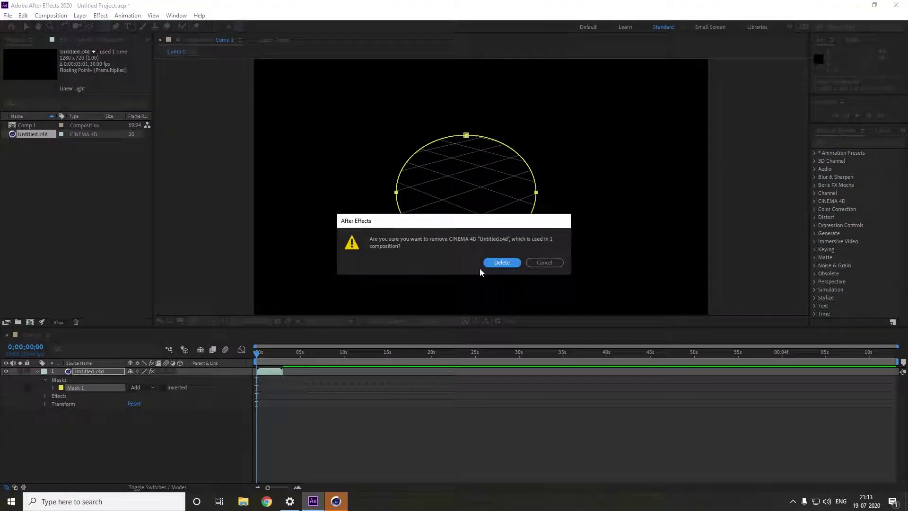
click(489, 263)
Draw a circle as a new shape layer in Comp 1 and make it 3D
click(39, 125)
click(51, 205)
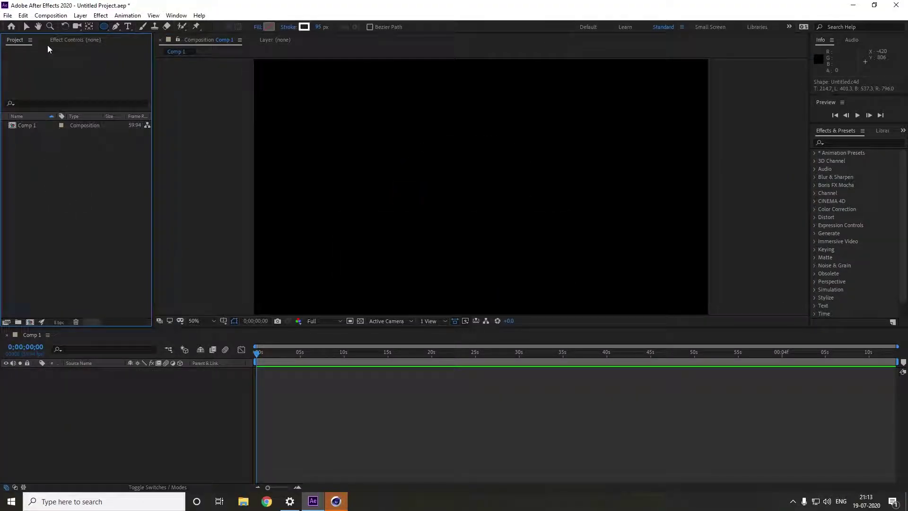
drag(422, 166, 541, 284)
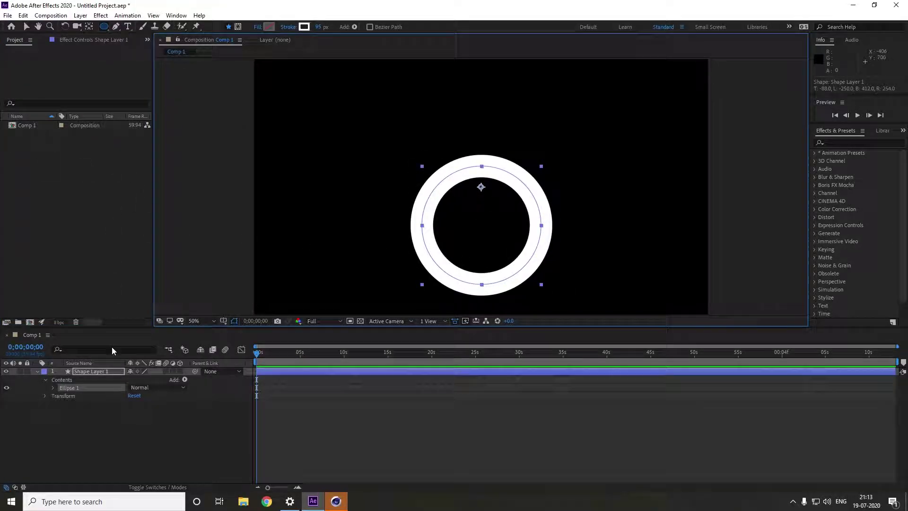
click(180, 371)
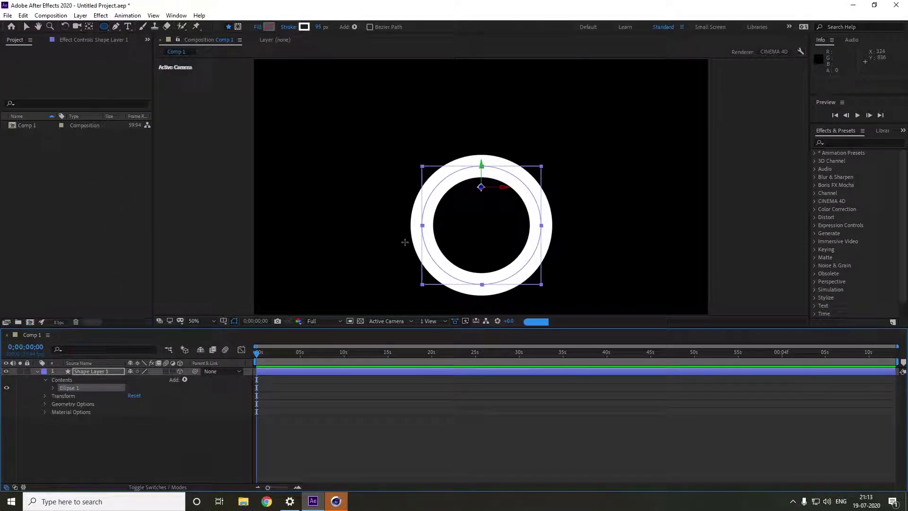
Set the ring's Geometry Options Extrusion Depth to 219 and tilt it to show the depth
drag(500, 189, 506, 157)
key(ctrl+z)
key(v)
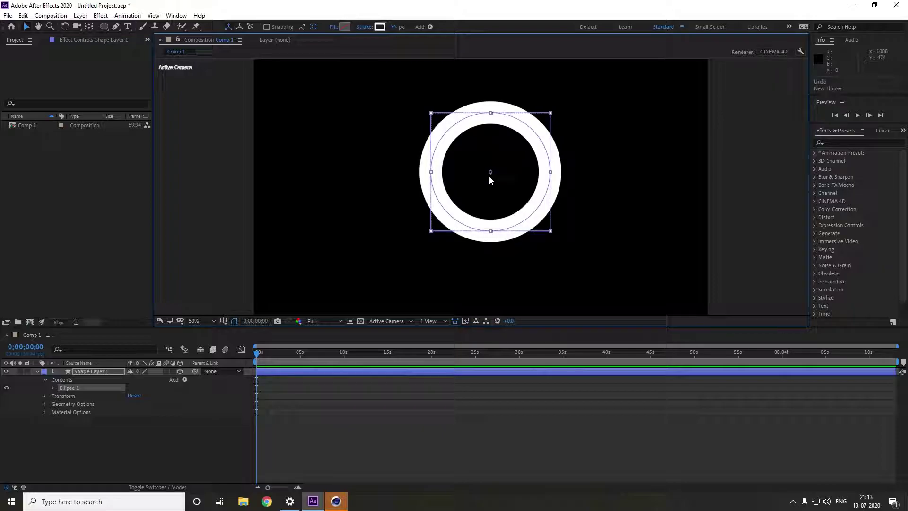
click(45, 404)
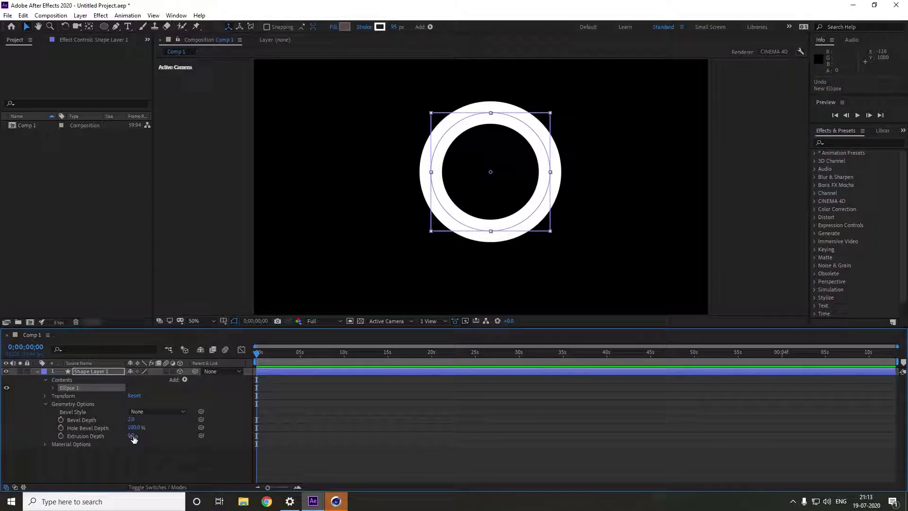
drag(133, 438, 235, 431)
mouse_move(486, 188)
mouse_down()
mouse_move(534, 198)
mouse_move(474, 192)
mouse_up()
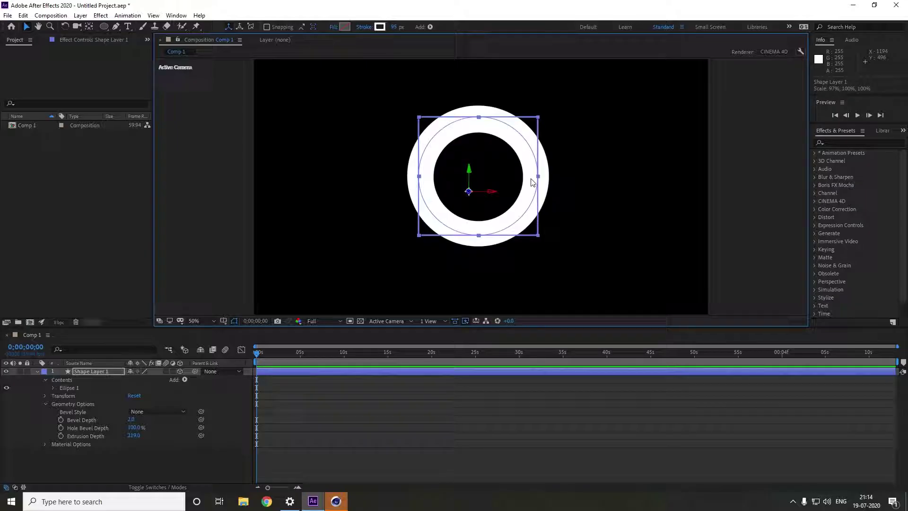
drag(533, 182, 520, 321)
Quit After Effects without saving the project
key(ctrl+q)
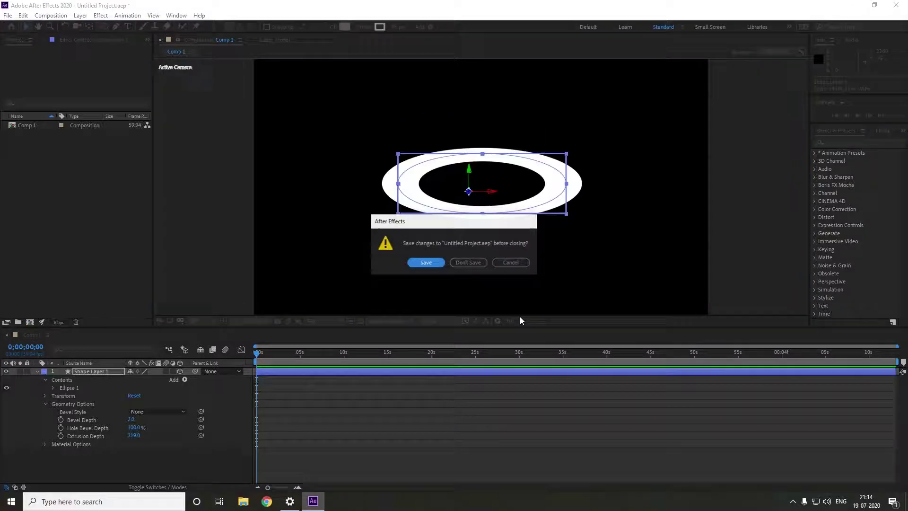
click(468, 262)
right_click(394, 224)
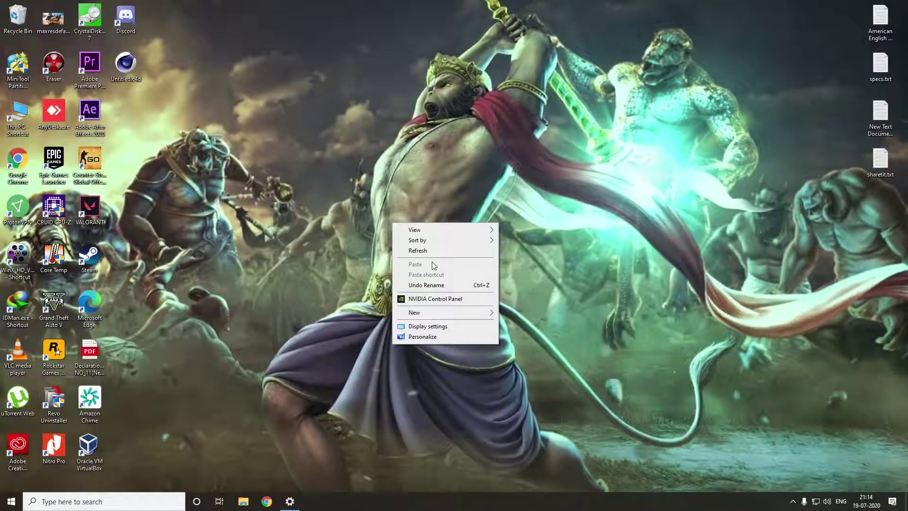